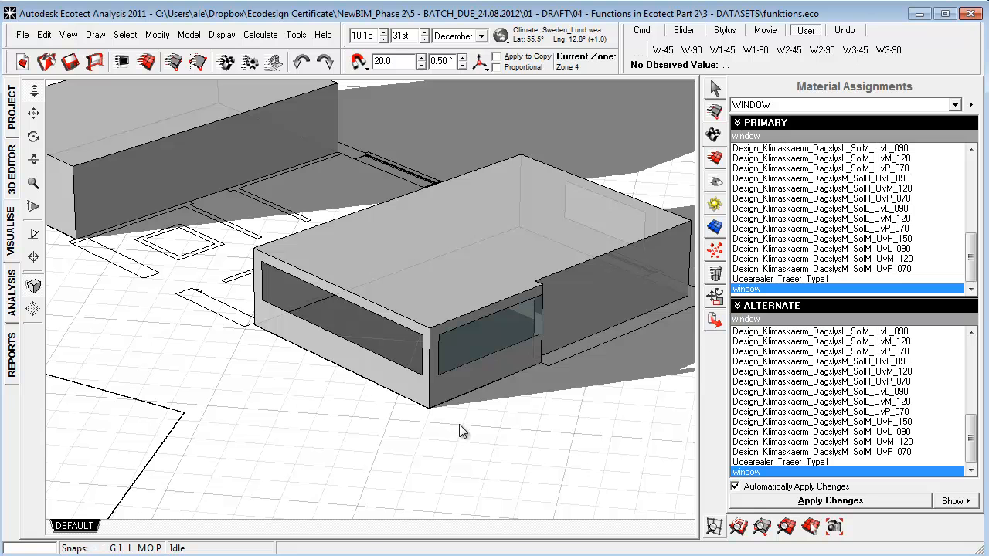
# Set the window material's visible transmittance to 0.047 for both internal and external colours and apply the change.
pyautogui.doubleClick(761, 290)
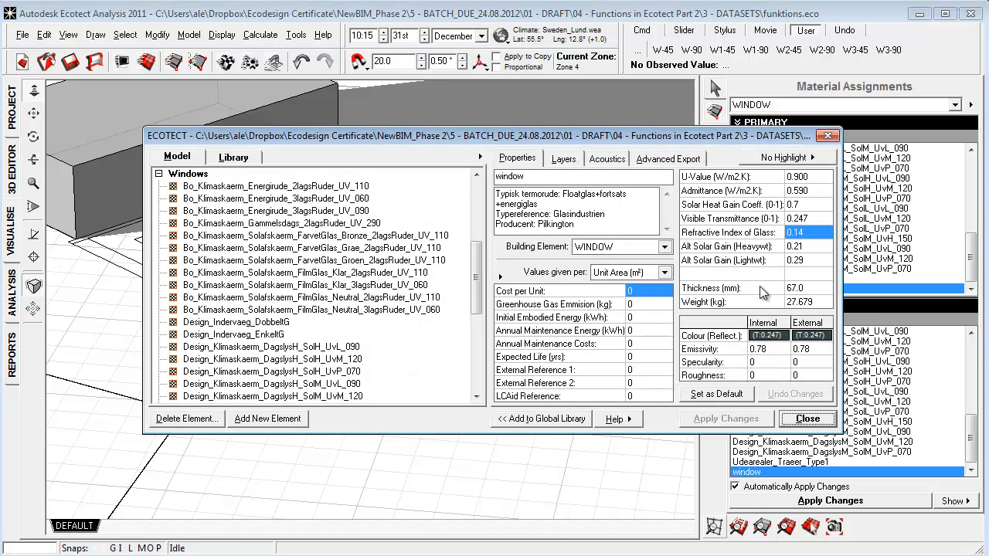
pyautogui.click(783, 337)
pyautogui.click(813, 327)
pyautogui.moveTo(400, 364); pyautogui.dragTo(352, 363)
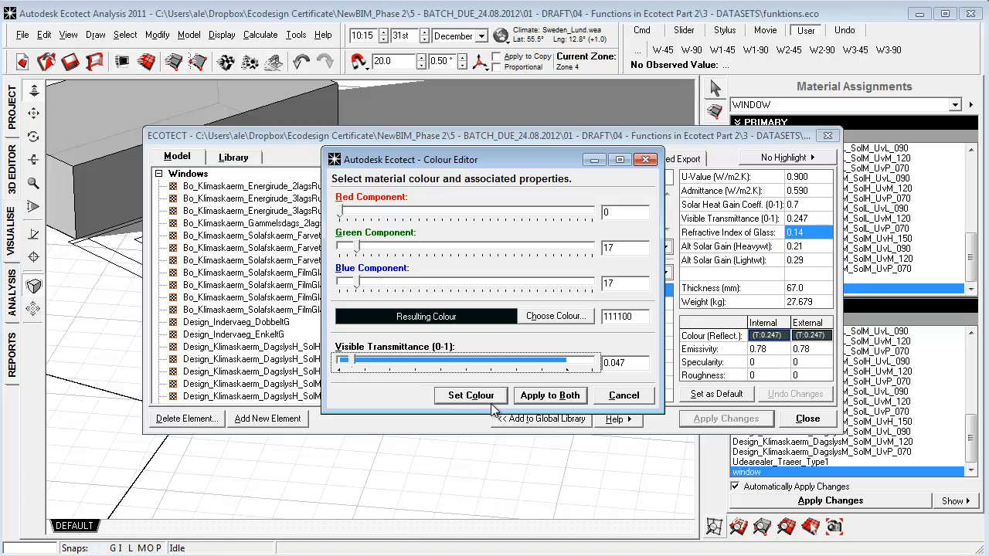
pyautogui.click(559, 400)
pyautogui.click(725, 422)
pyautogui.click(807, 418)
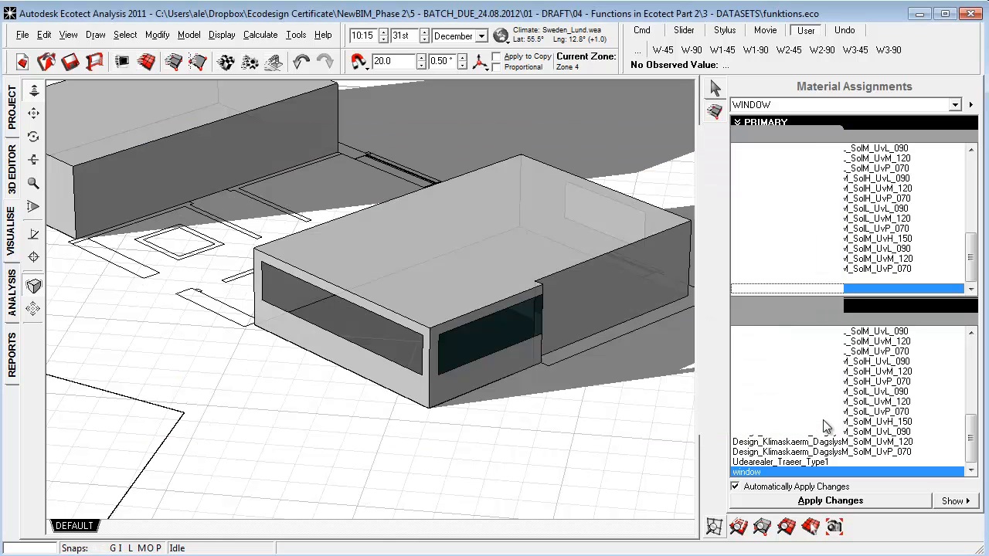
# Add a new window material named window1 based on the existing window material.
pyautogui.moveTo(490, 409); pyautogui.dragTo(464, 394, button='right')
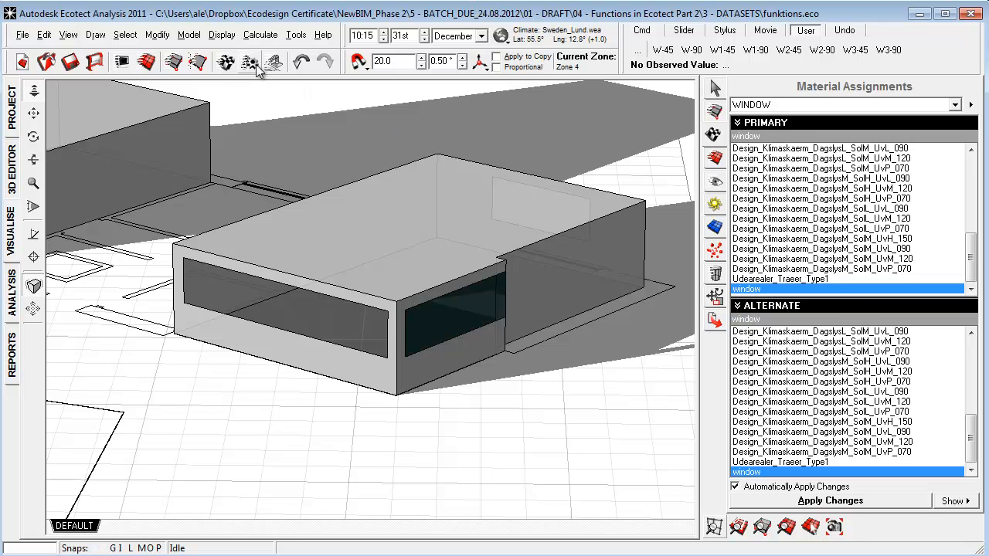
pyautogui.click(225, 62)
pyautogui.click(537, 177)
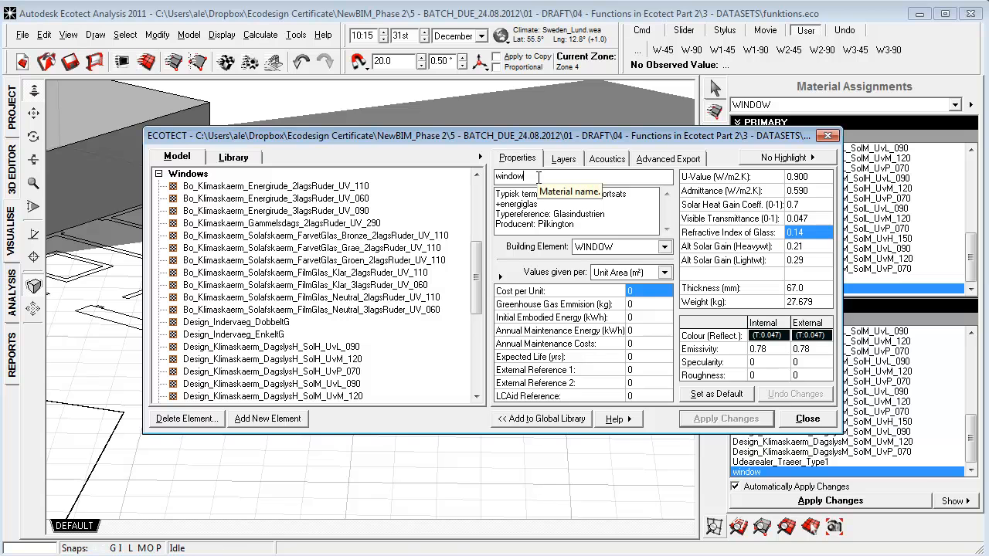
pyautogui.write('1')
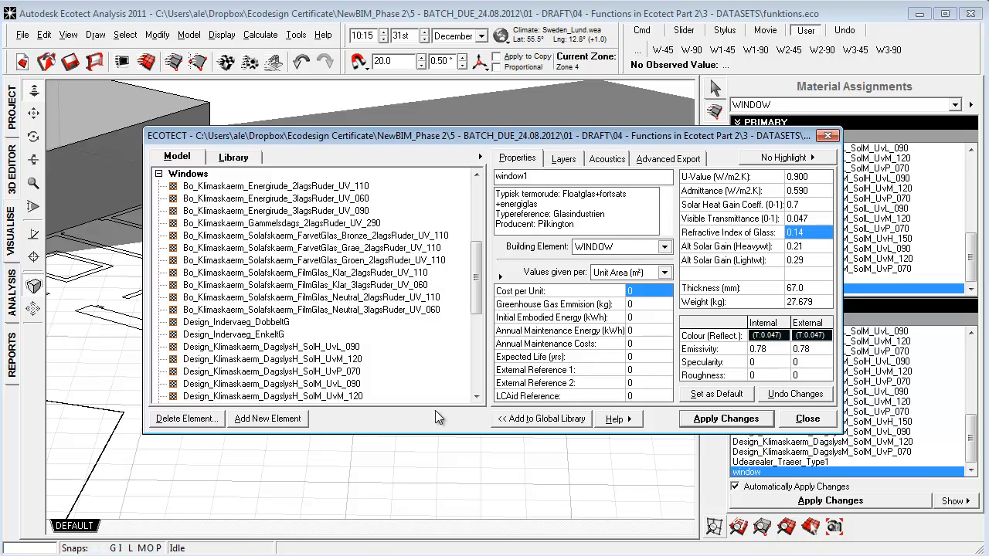
pyautogui.click(246, 420)
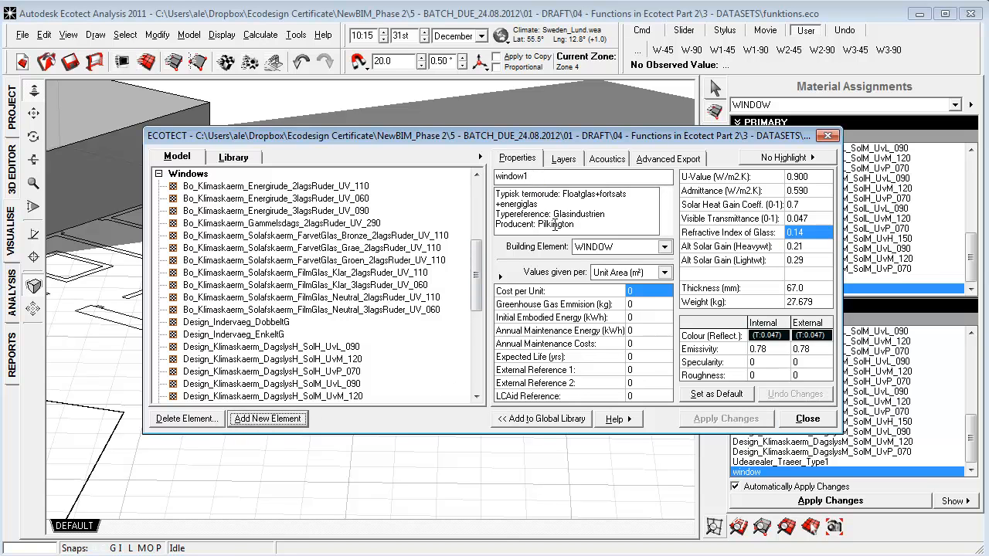
# Review the description, U-value, admittance and solar heat gain coefficient of the window1 material.
pyautogui.moveTo(584, 227); pyautogui.dragTo(501, 193)
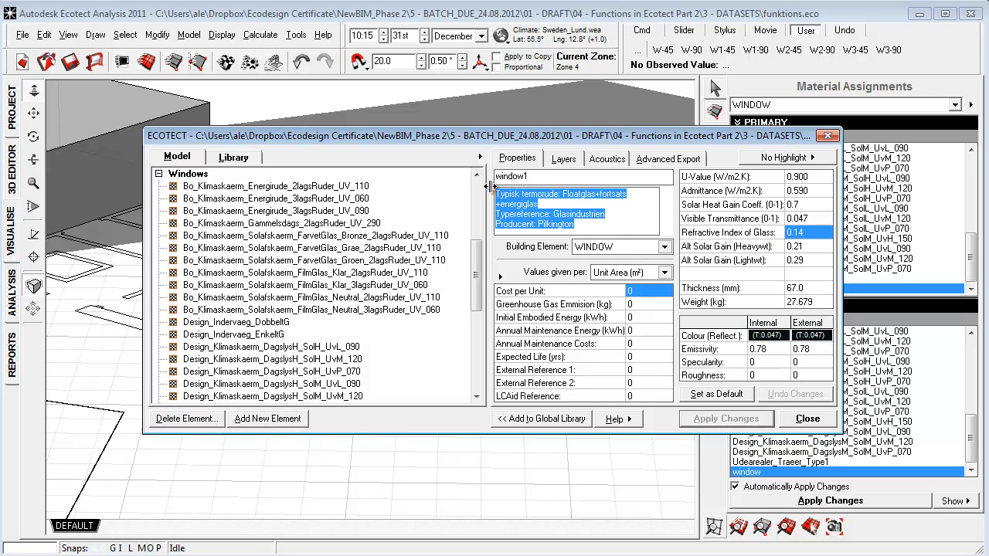
pyautogui.moveTo(607, 139); pyautogui.dragTo(526, 111)
pyautogui.click(715, 150)
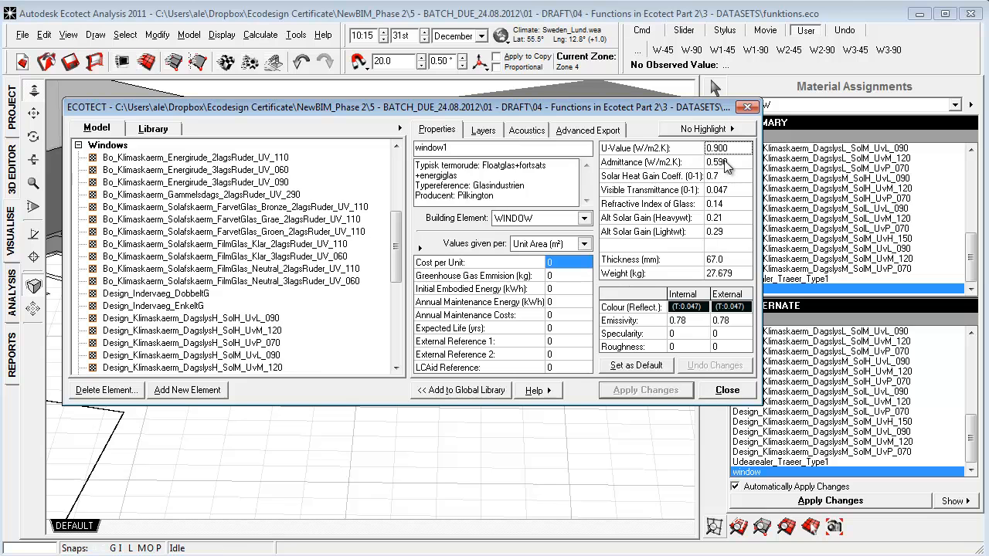
pyautogui.doubleClick(729, 152)
pyautogui.click(736, 163)
pyautogui.click(730, 175)
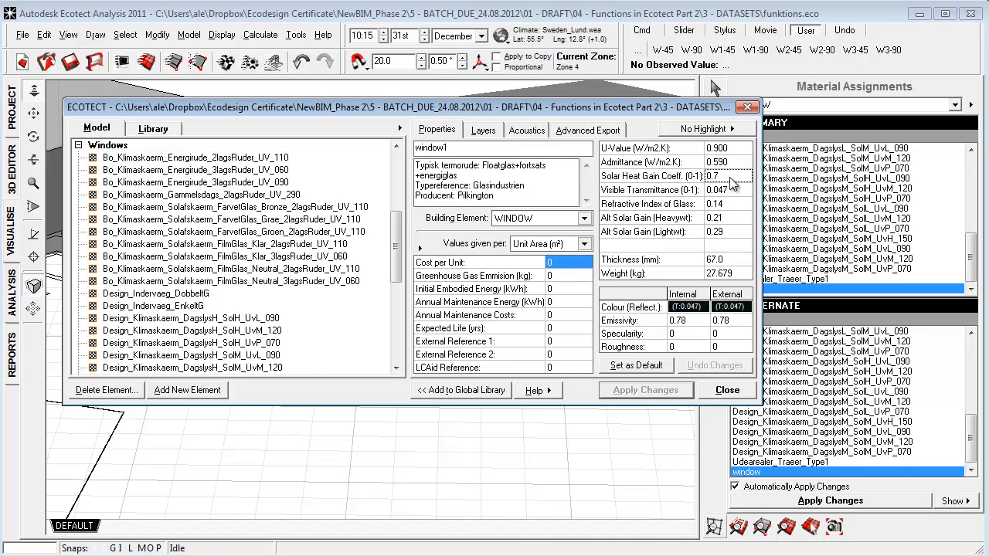
pyautogui.click(732, 178)
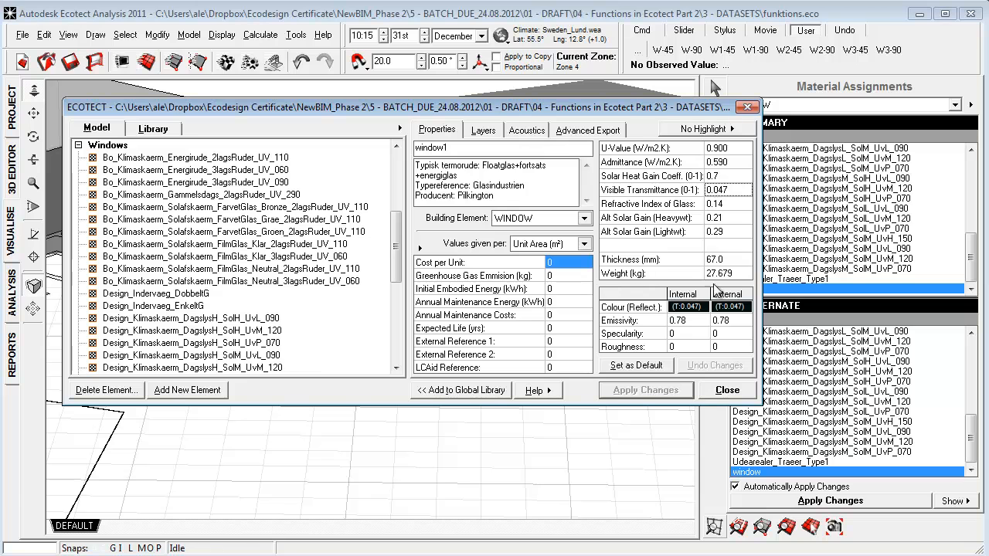
# Set window1's visible transmittance to 0.750 for both the internal and external colours.
pyautogui.click(700, 309)
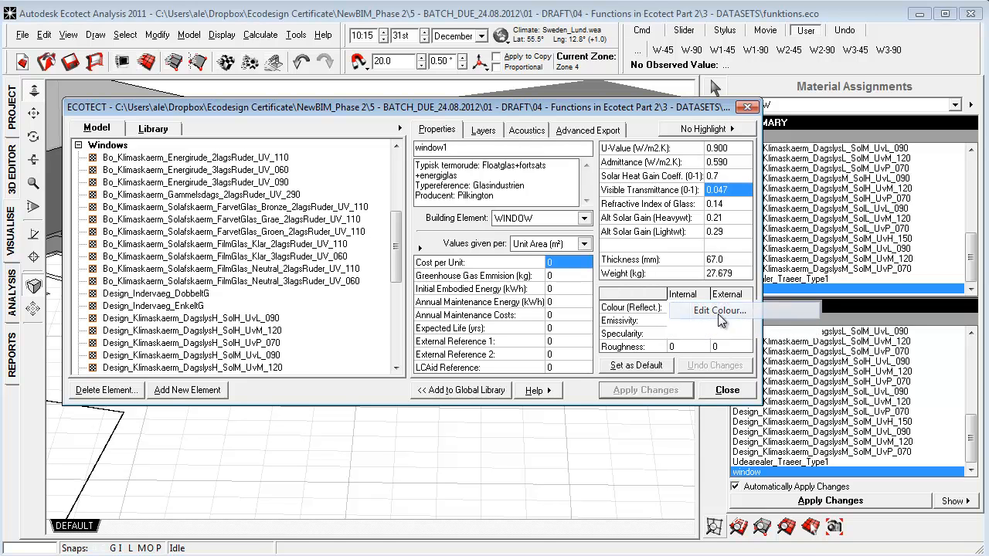
pyautogui.click(697, 311)
pyautogui.moveTo(355, 363); pyautogui.dragTo(541, 364)
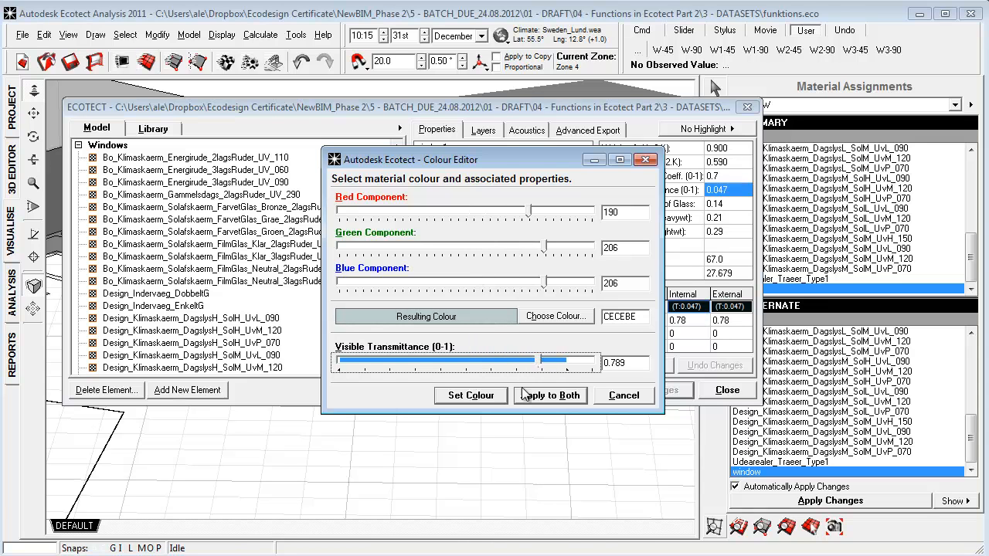
pyautogui.moveTo(541, 364)
pyautogui.mouseDown()
pyautogui.moveTo(369, 365)
pyautogui.moveTo(544, 368)
pyautogui.moveTo(526, 374)
pyautogui.mouseUp()
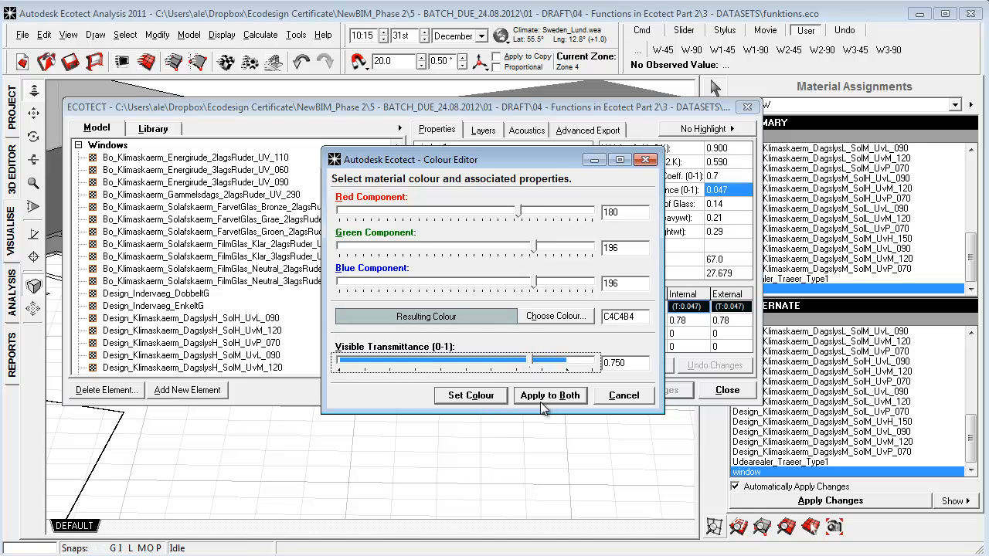
pyautogui.click(546, 396)
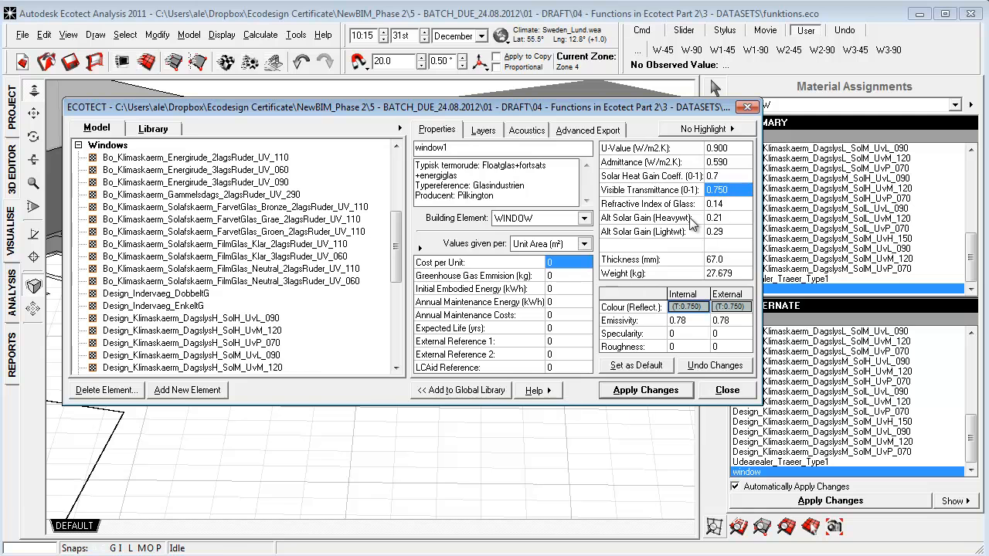
# Calculate window1's thermal properties from its layers, apply the changes and close the material editor.
pyautogui.click(485, 131)
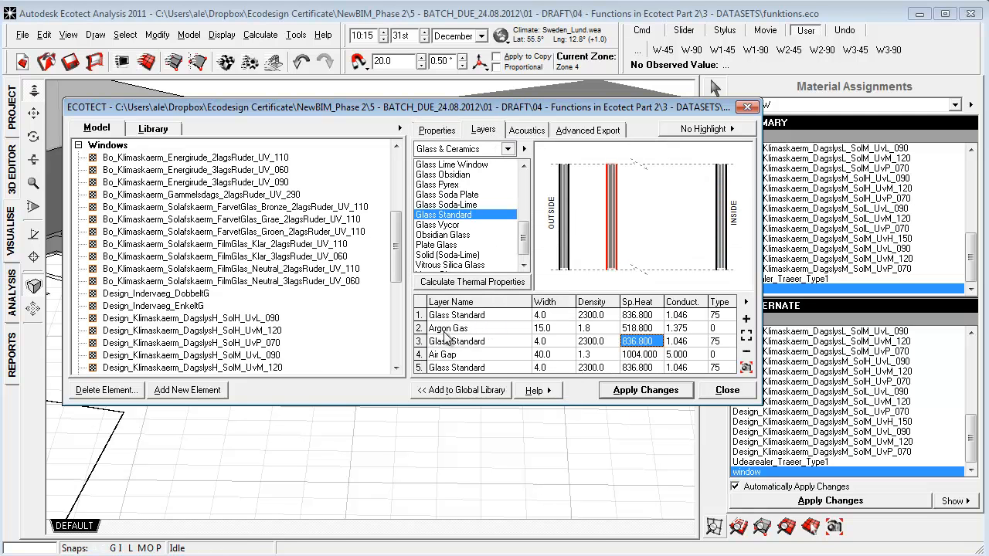
pyautogui.click(467, 283)
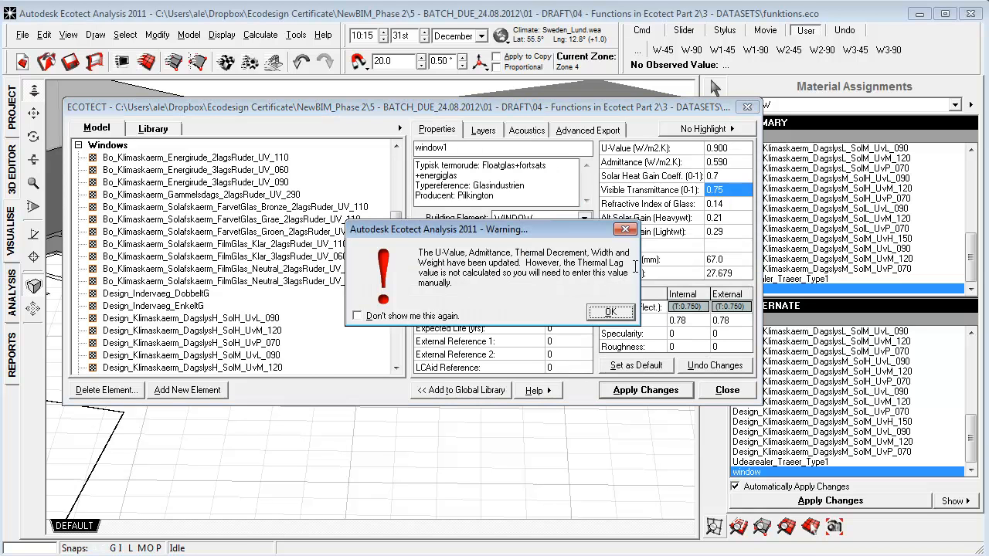
pyautogui.click(610, 313)
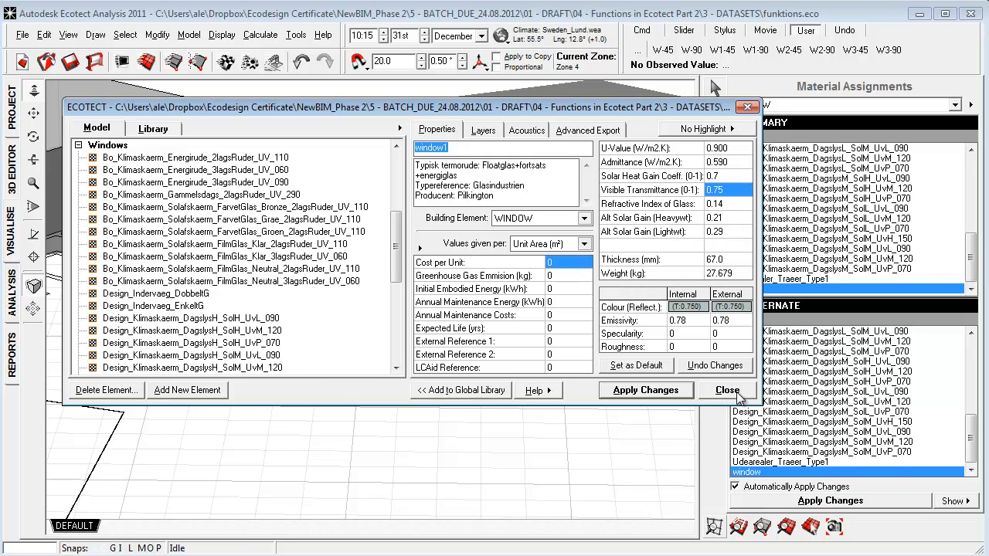
pyautogui.click(646, 392)
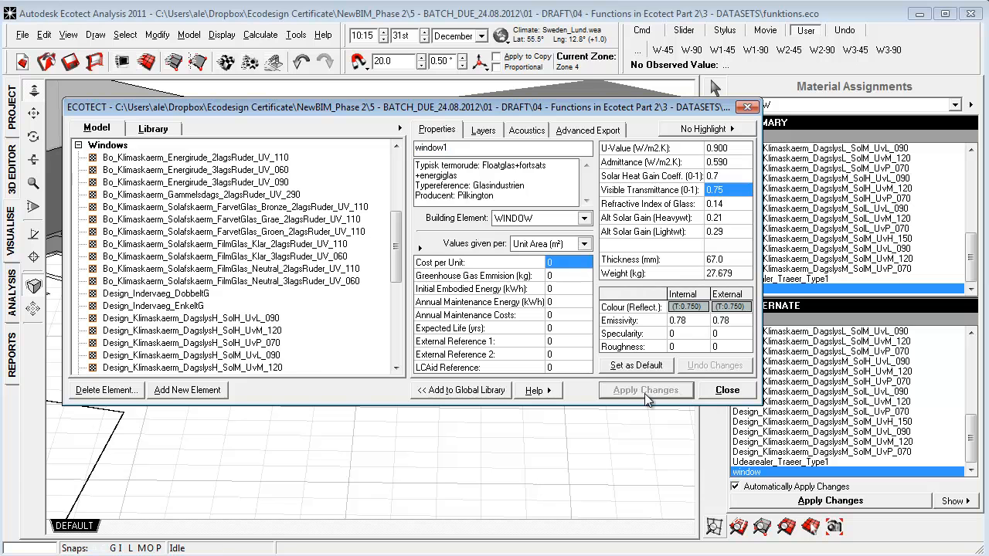
pyautogui.click(733, 390)
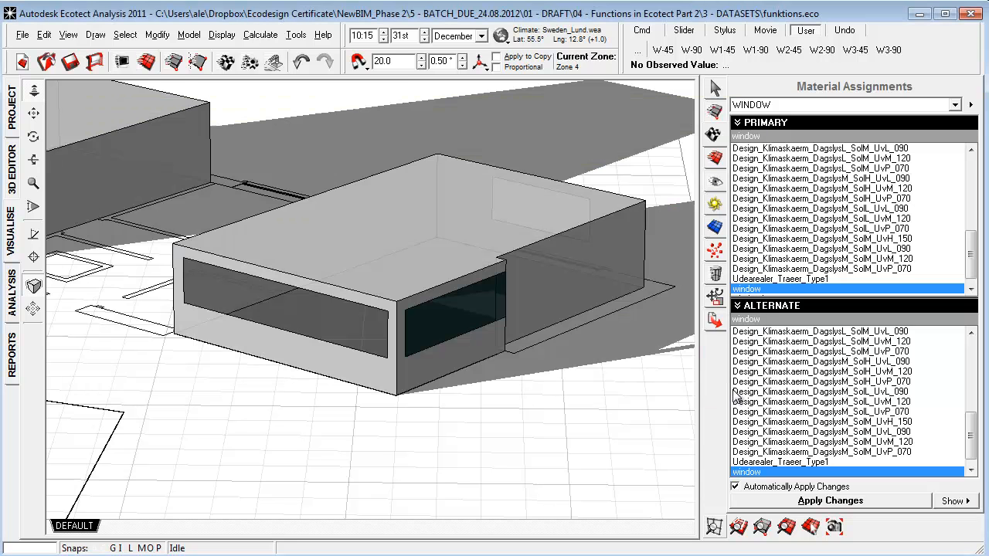
# Examine the response factor in the hourly temperature analysis report for Zone 4.
pyautogui.click(13, 306)
pyautogui.moveTo(409, 440); pyautogui.dragTo(288, 439)
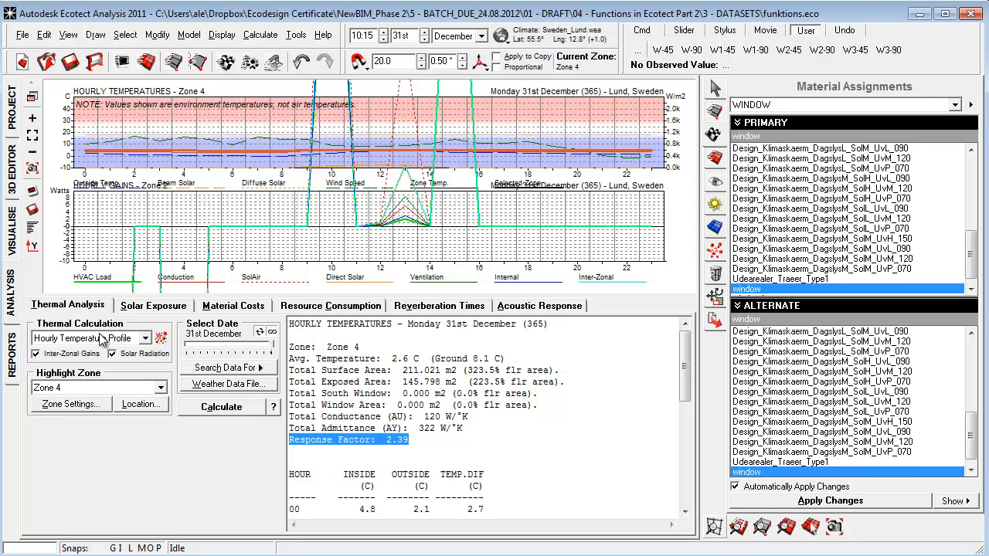
pyautogui.click(432, 439)
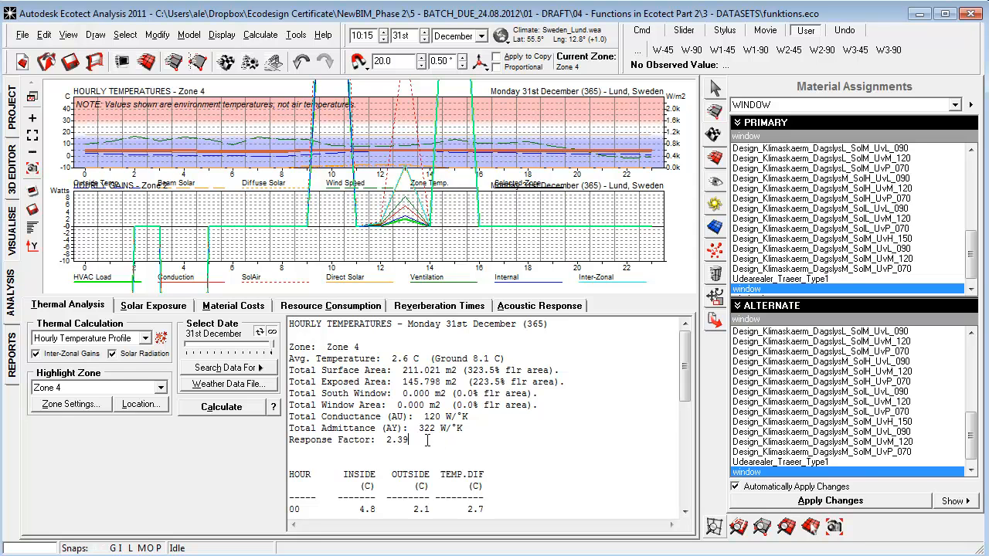
pyautogui.moveTo(427, 439); pyautogui.dragTo(299, 442)
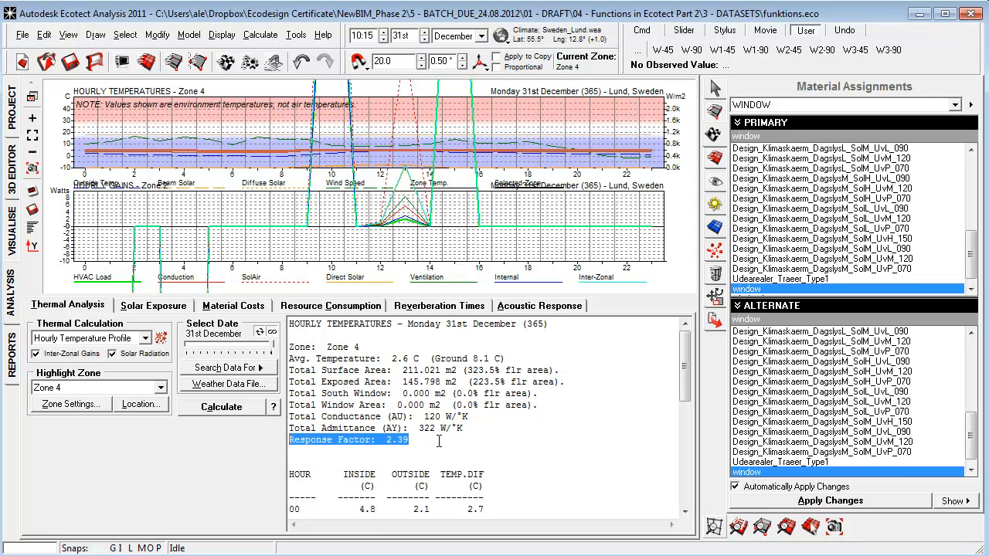
pyautogui.click(457, 451)
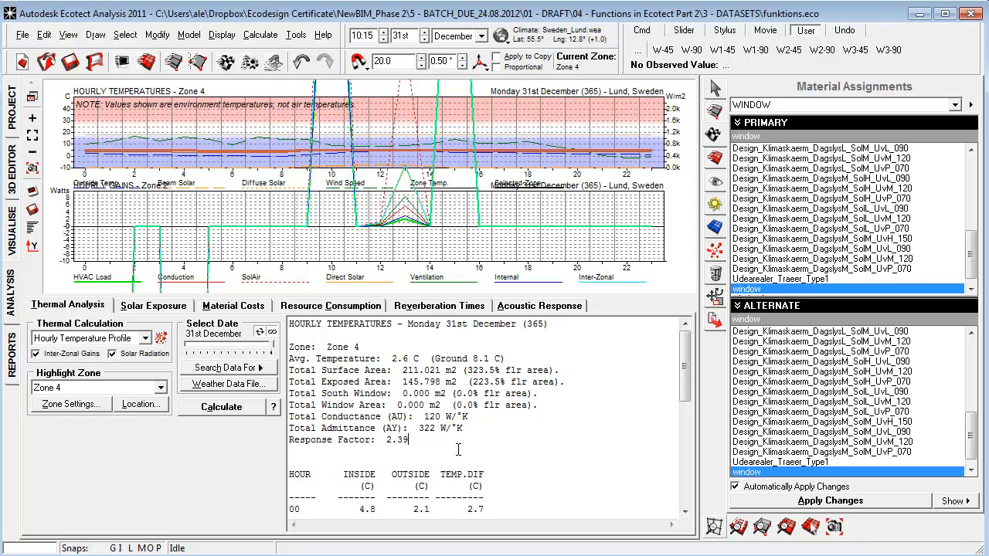
# Inspect the heavyweight and lightweight alternate solar gain properties of the window material.
pyautogui.doubleClick(771, 289)
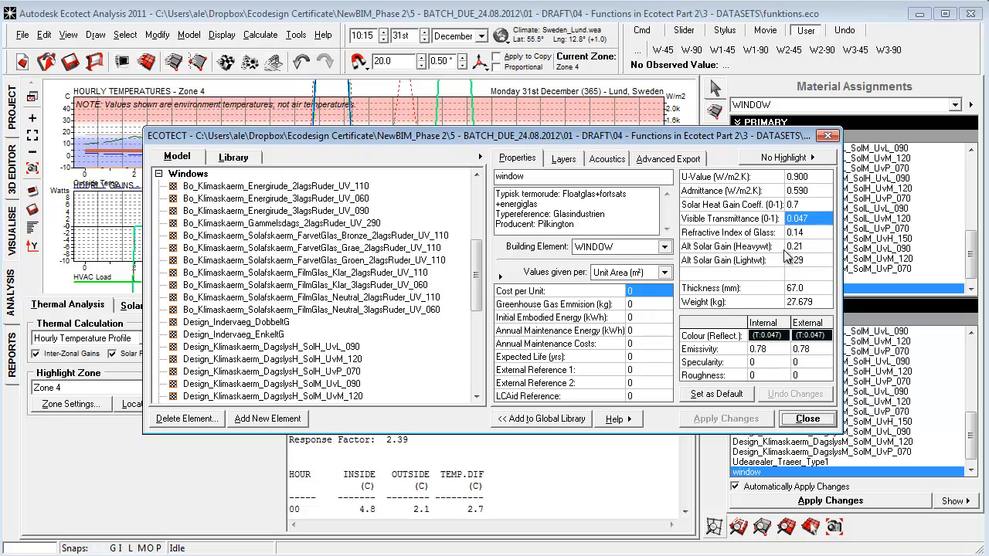
pyautogui.click(807, 249)
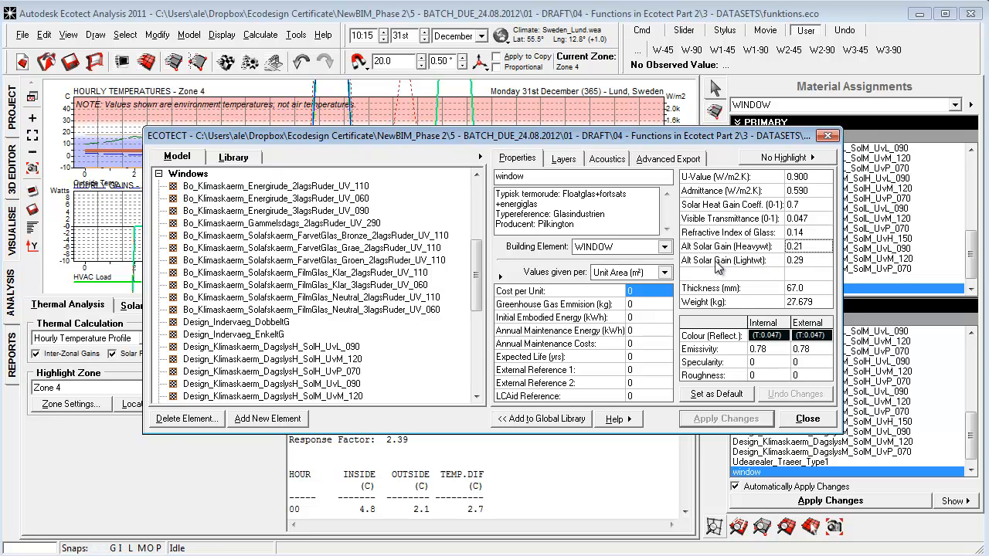
pyautogui.moveTo(754, 139); pyautogui.dragTo(701, 110)
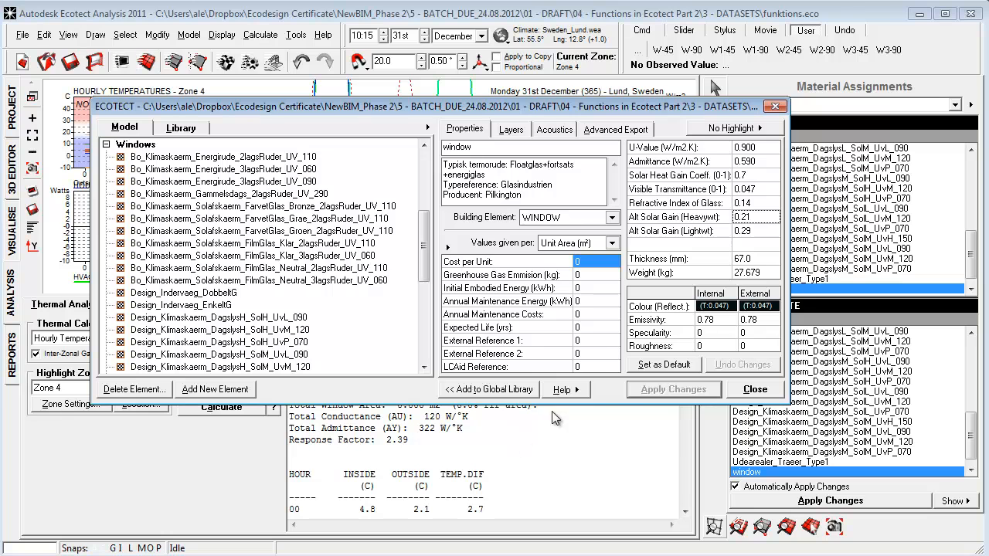
pyautogui.click(755, 219)
pyautogui.moveTo(760, 218); pyautogui.dragTo(720, 218)
pyautogui.click(769, 236)
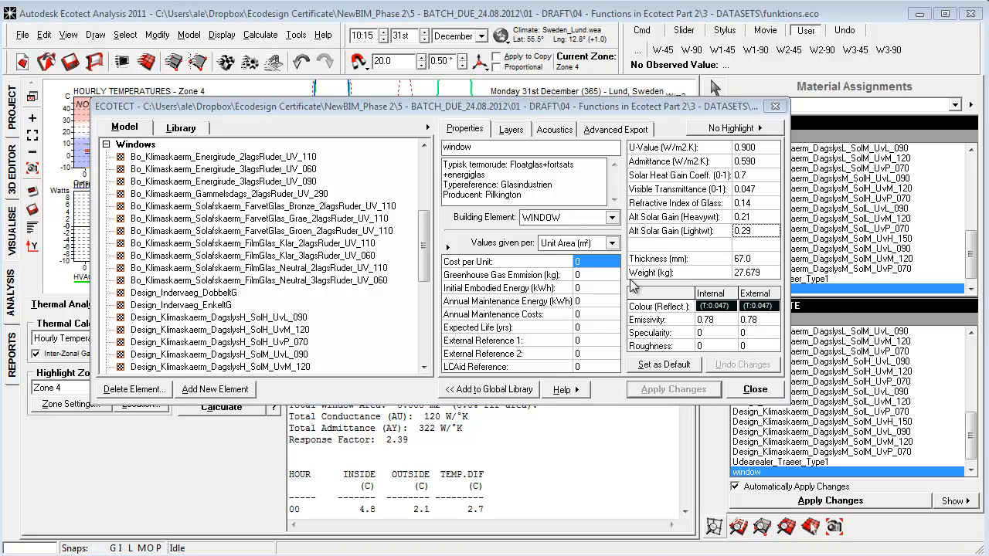
# Switch to the Excel workbook and review the U-value and Admittance rows with their notes on the Input Ecotect sheet.
pyautogui.hotkey('alt', 'Tab')
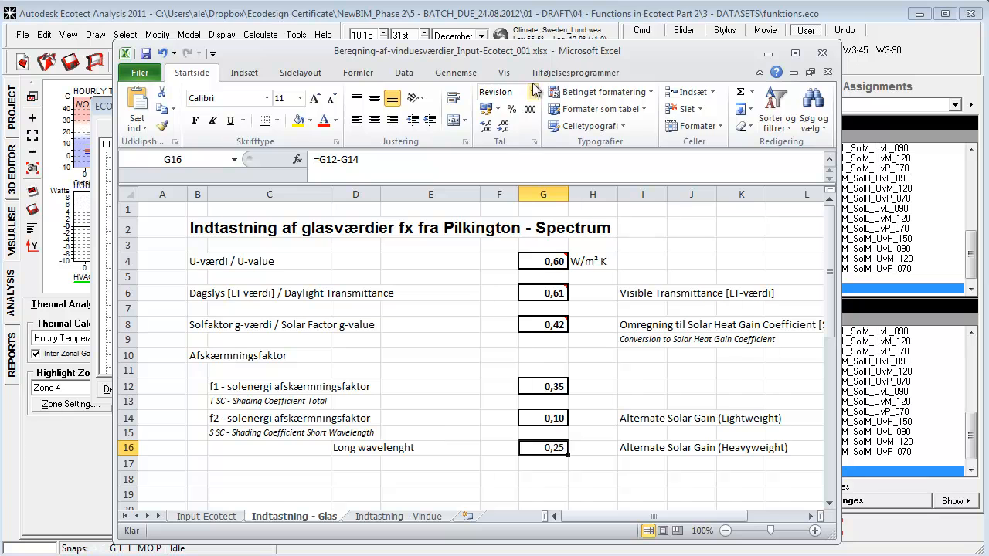
pyautogui.moveTo(529, 55); pyautogui.dragTo(524, 38)
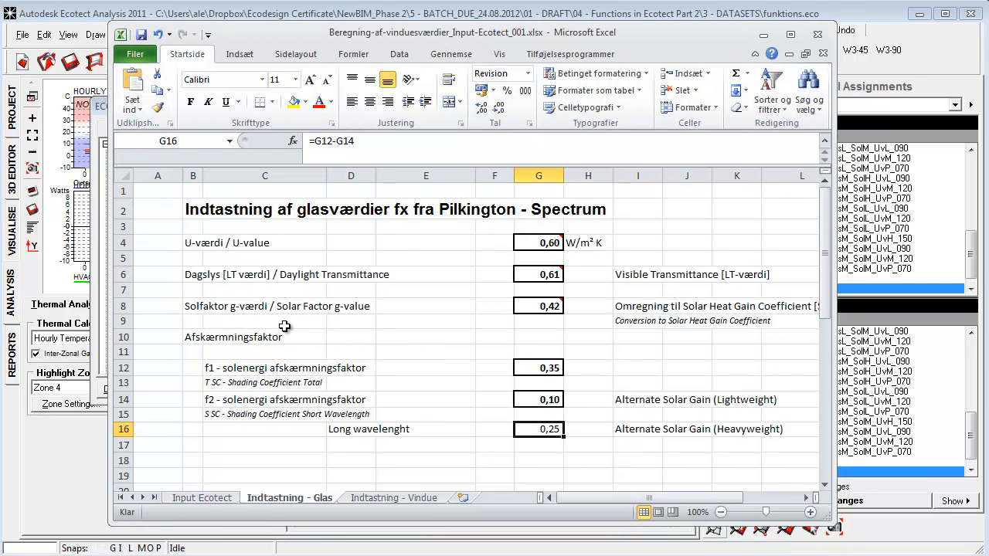
pyautogui.hotkey('ctrl', 'pageup')
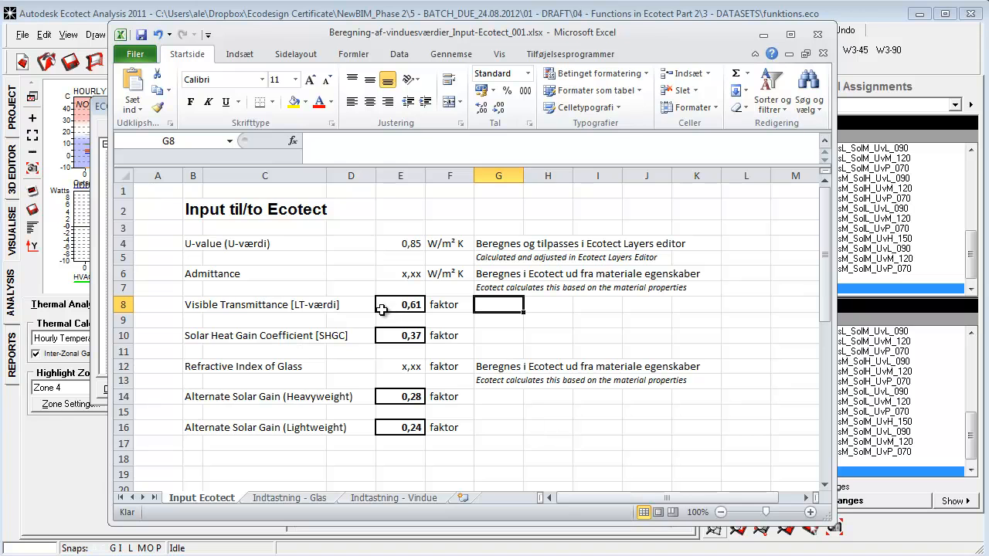
pyautogui.click(509, 246)
pyautogui.click(293, 243)
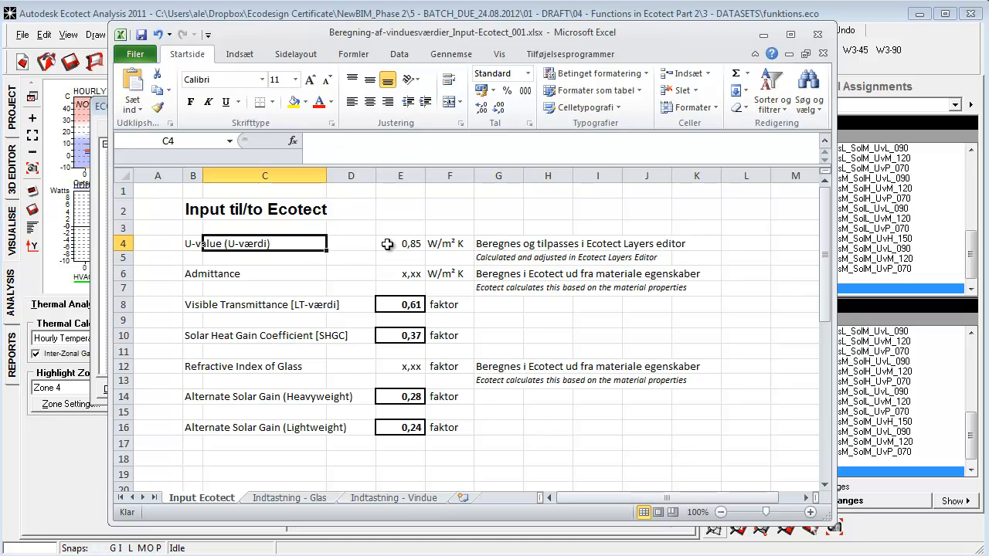
pyautogui.click(509, 247)
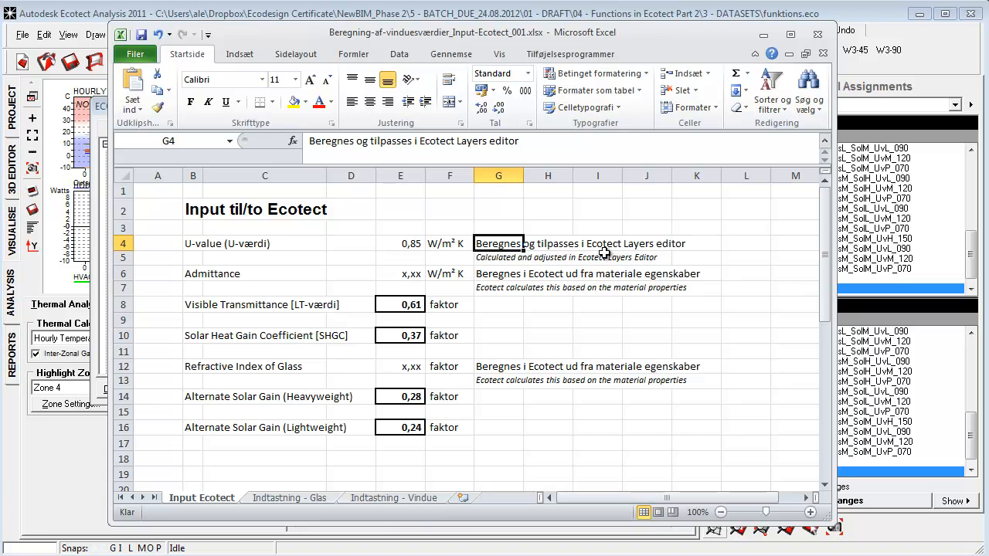
pyautogui.click(316, 275)
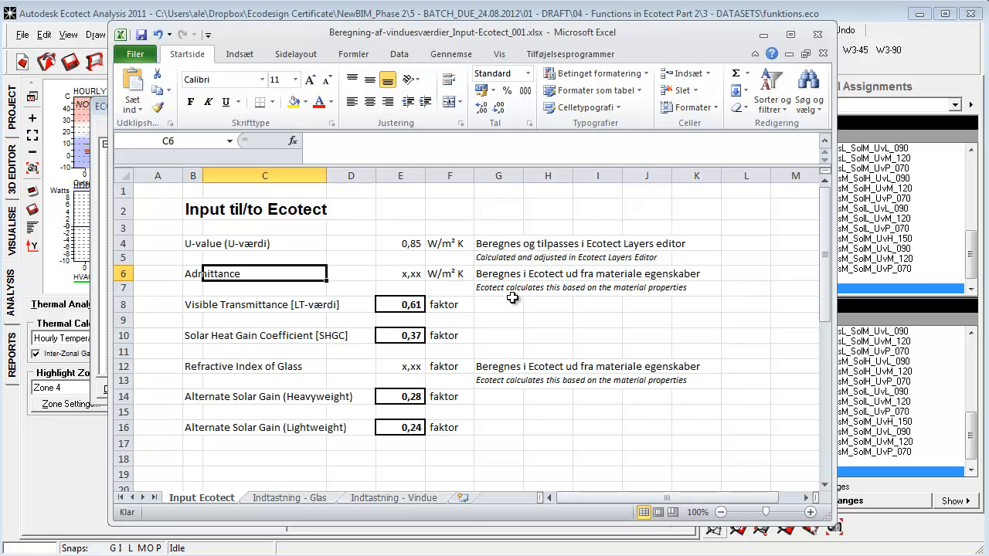
# Review the visible transmittance, refractive index and heavyweight alternate solar gain entries on the Input Ecotect sheet.
pyautogui.click(406, 309)
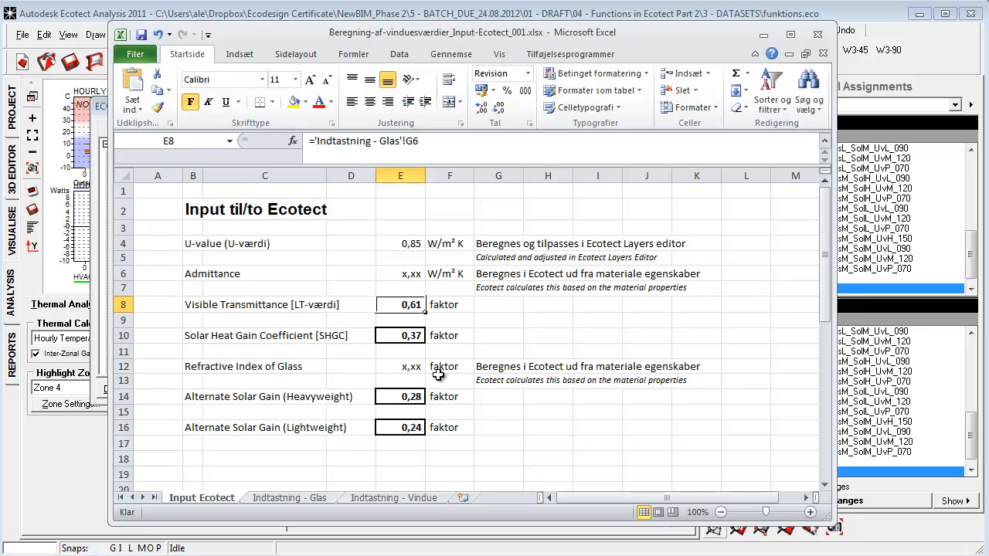
pyautogui.click(533, 375)
pyautogui.click(494, 368)
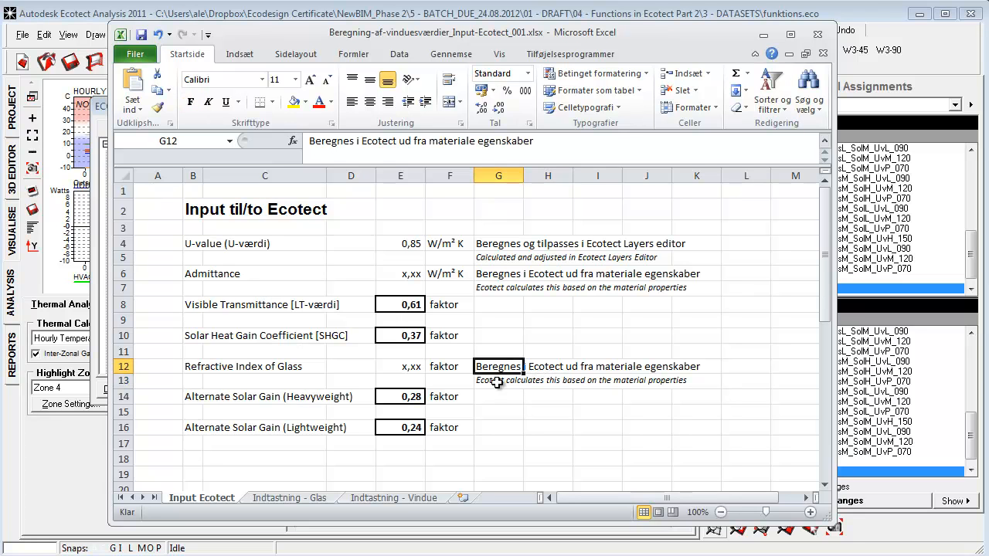
pyautogui.click(526, 432)
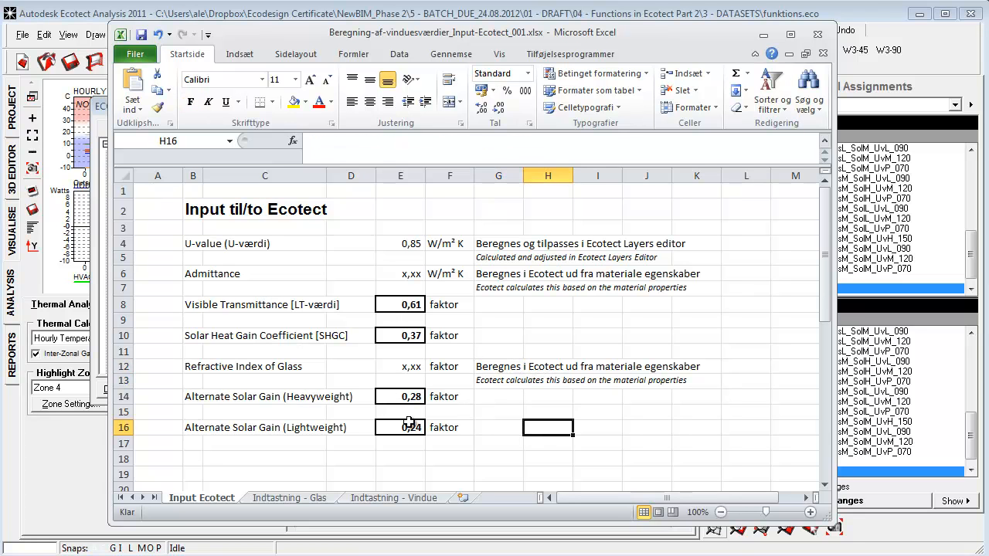
pyautogui.click(408, 400)
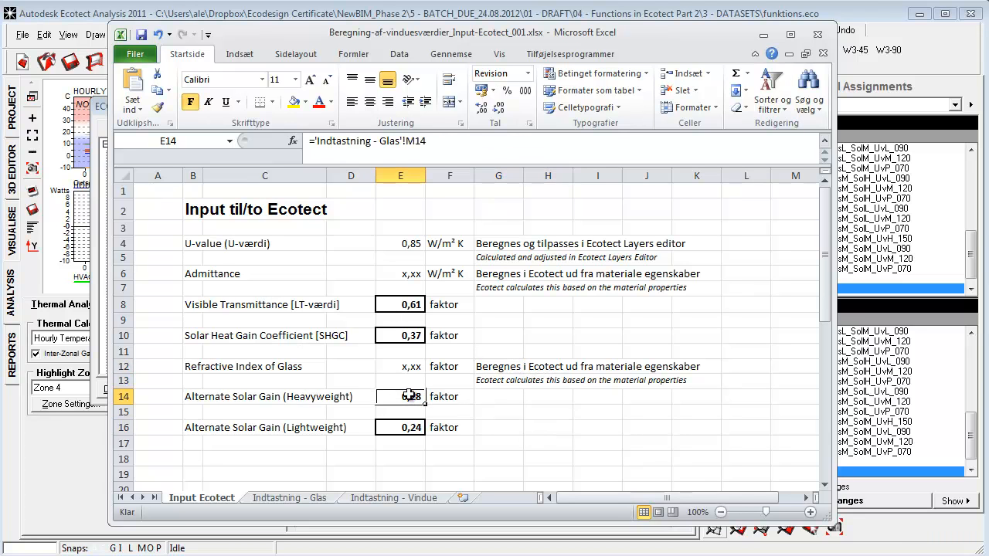
# Examine on the Indtastning - Glas sheet how the f1 and f2 shading coefficients give the lightweight and heavyweight alternate solar gains.
pyautogui.click(313, 501)
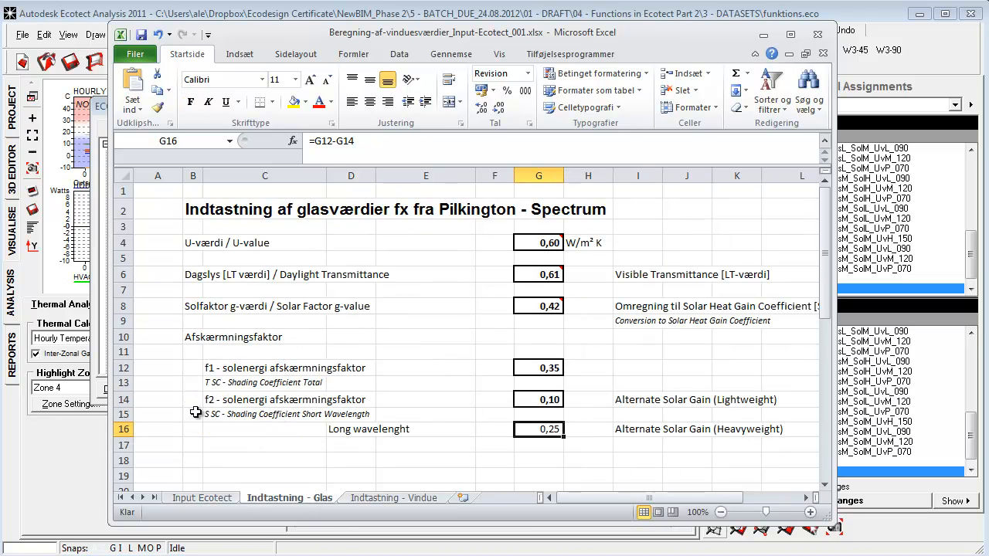
pyautogui.click(167, 407)
pyautogui.scroll(-1, 196, 396)
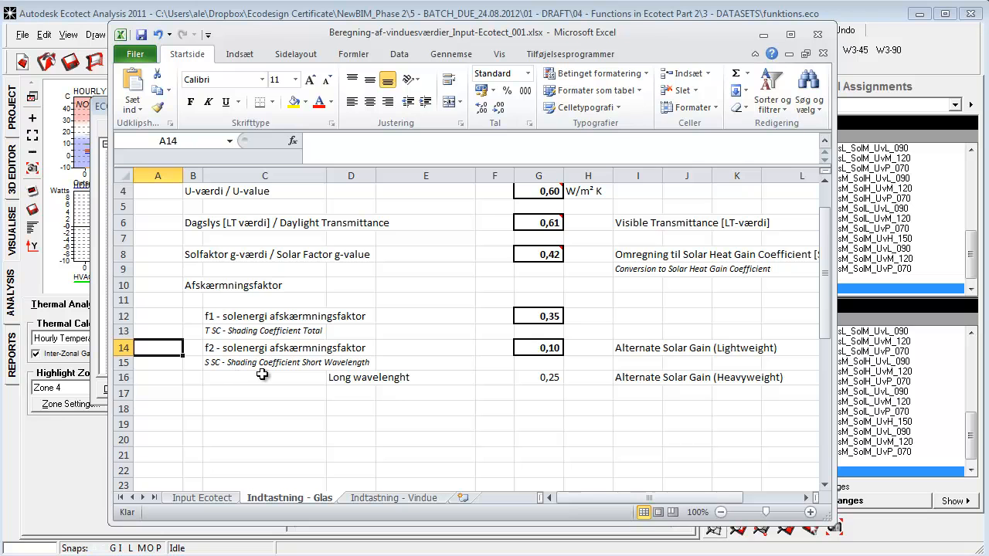
pyautogui.click(587, 409)
pyautogui.click(545, 378)
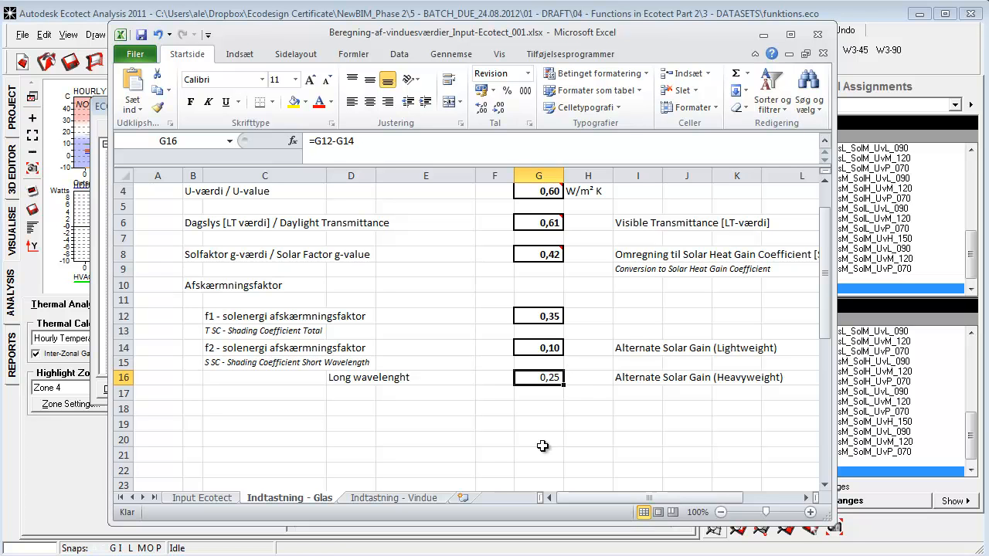
pyautogui.moveTo(548, 347); pyautogui.dragTo(769, 378)
pyautogui.scroll(1, 663, 395)
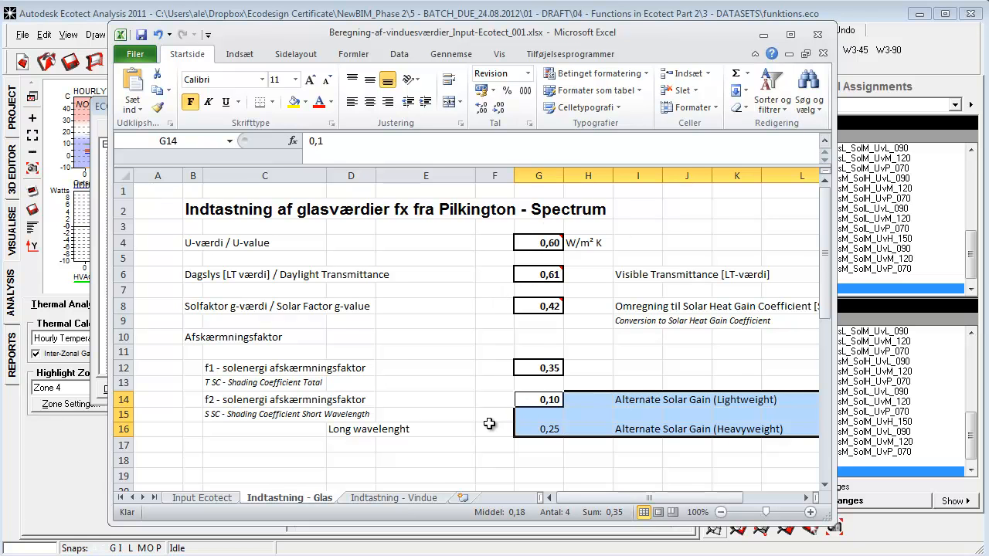
pyautogui.scroll(-1, 468, 410)
pyautogui.click(459, 440)
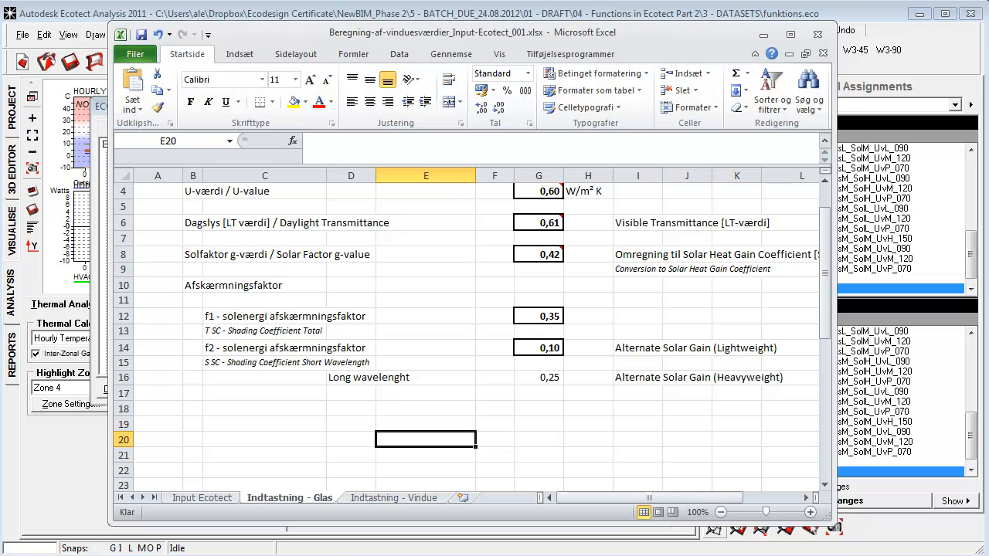
# Switch back to Ecotect, inspect the window material's heavyweight and lightweight alternate solar gains, and close the material editor.
pyautogui.hotkey('alt', 'Tab')
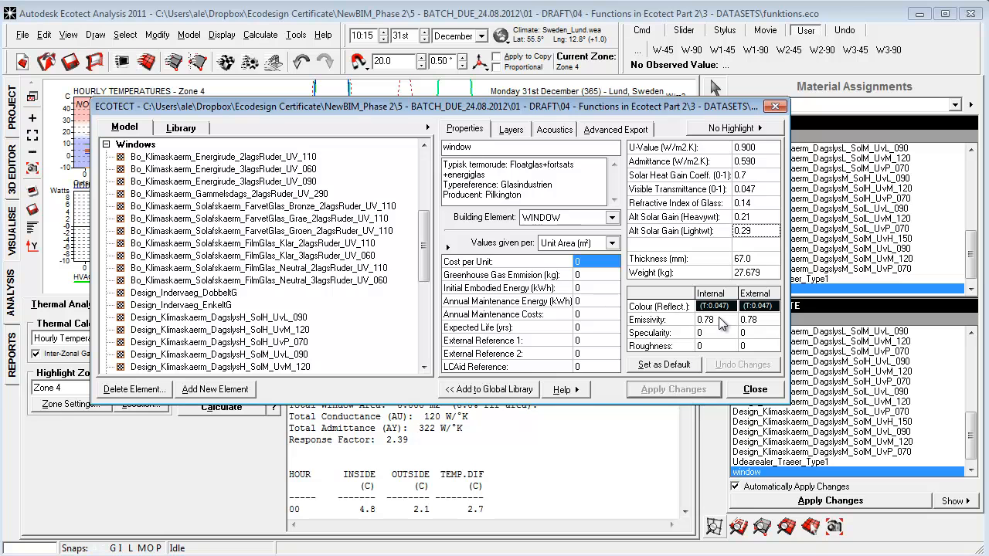
pyautogui.click(758, 223)
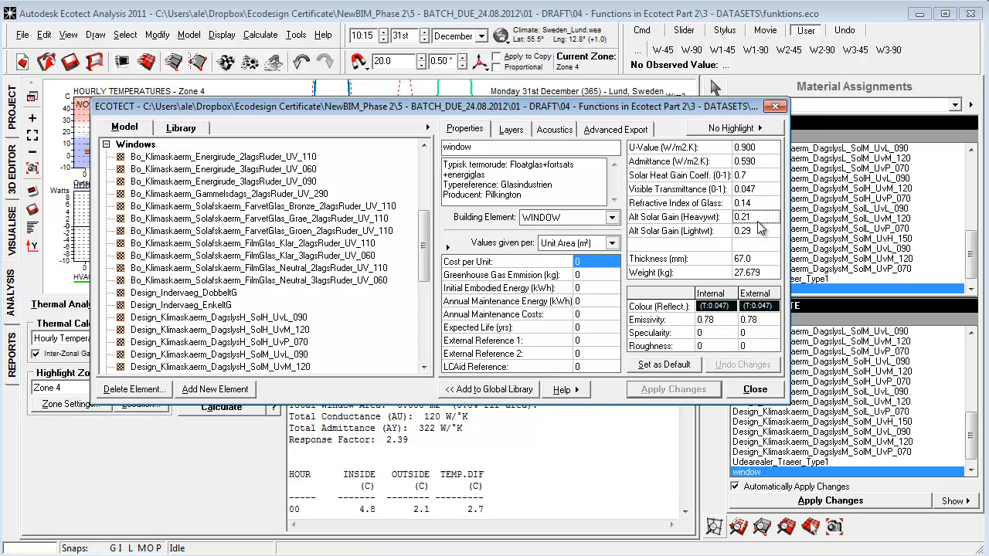
pyautogui.click(759, 219)
pyautogui.click(761, 236)
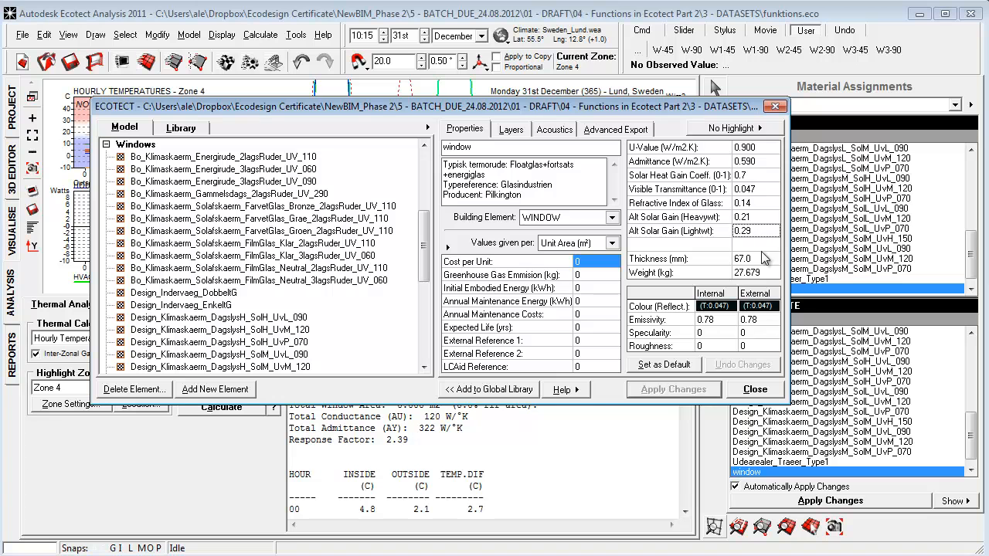
pyautogui.click(755, 389)
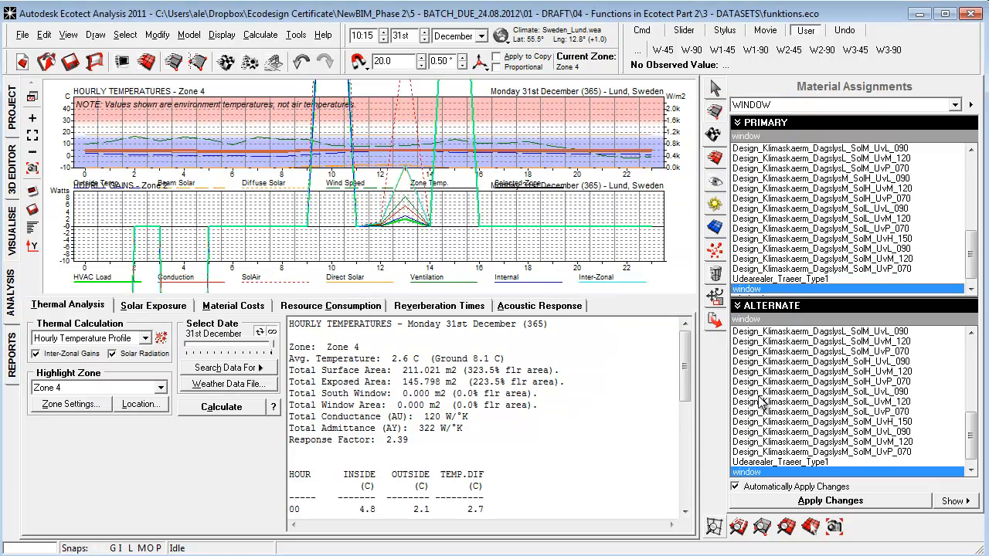
# Select all windows by element type in the 3D model and assign window1 as their primary and alternate material.
pyautogui.click(14, 232)
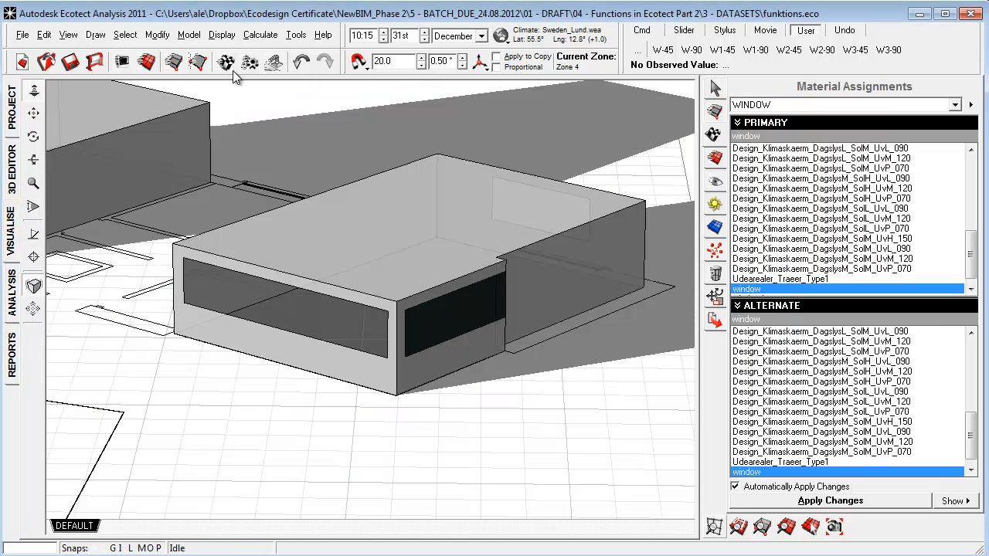
pyautogui.click(124, 36)
pyautogui.moveTo(263, 241)
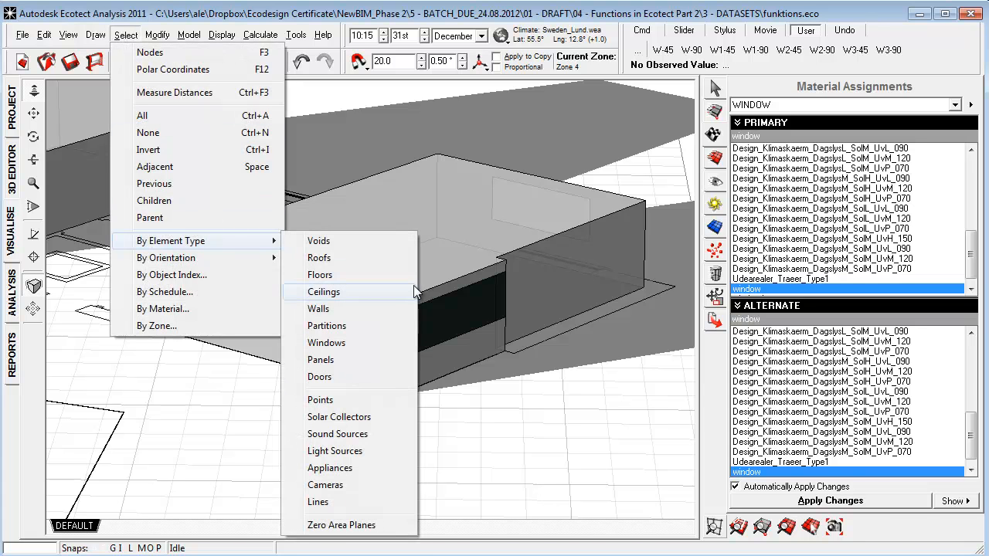
pyautogui.click(337, 344)
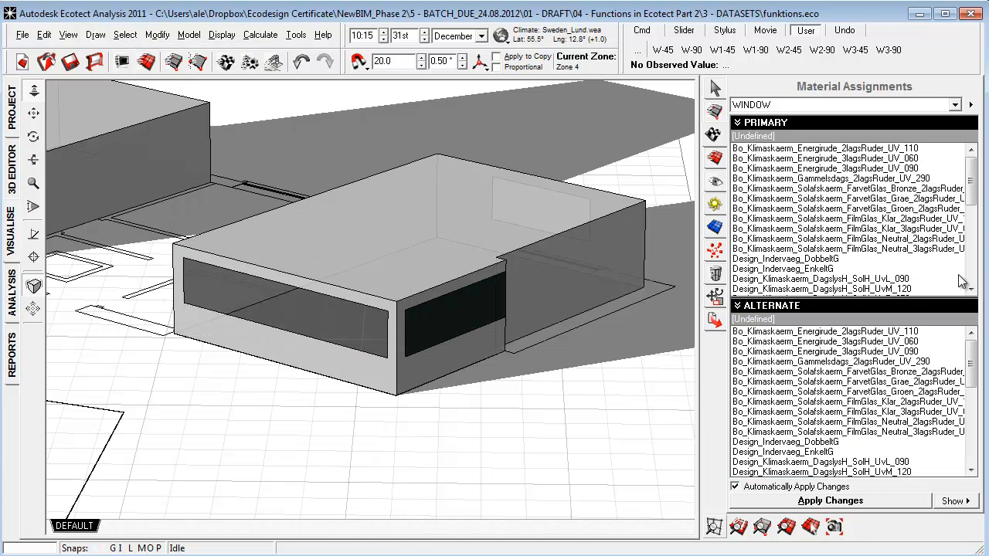
pyautogui.moveTo(971, 170); pyautogui.dragTo(971, 255)
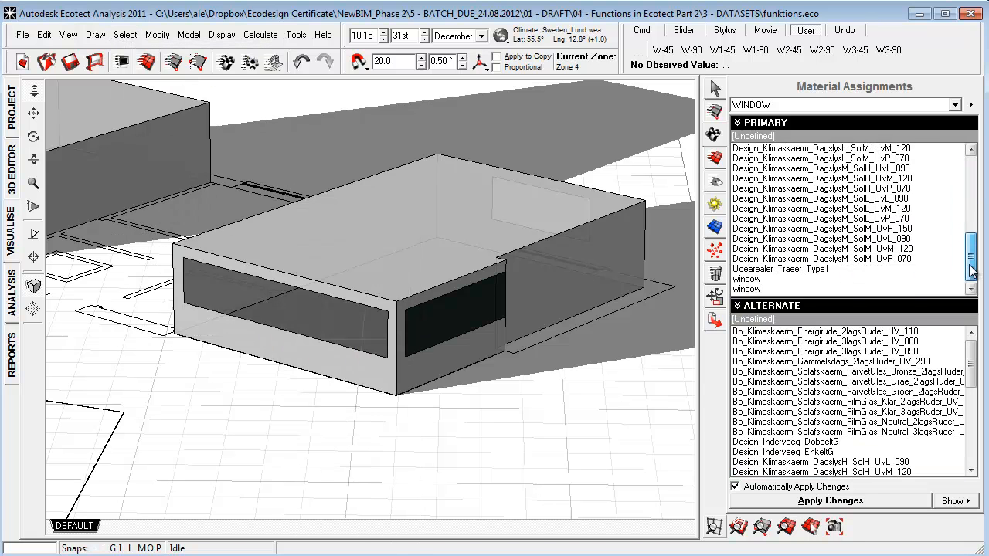
pyautogui.click(761, 289)
pyautogui.moveTo(372, 466); pyautogui.dragTo(415, 429, button='middle')
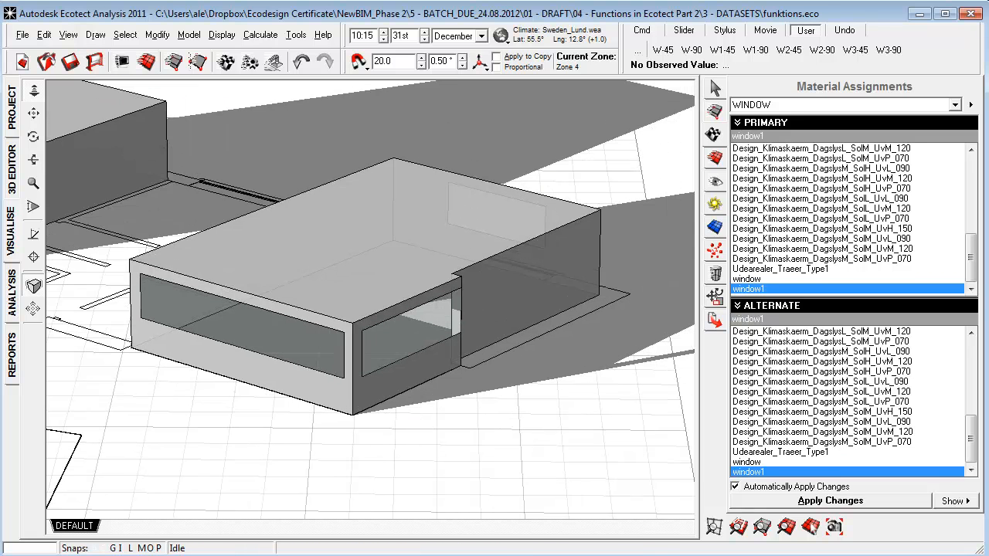